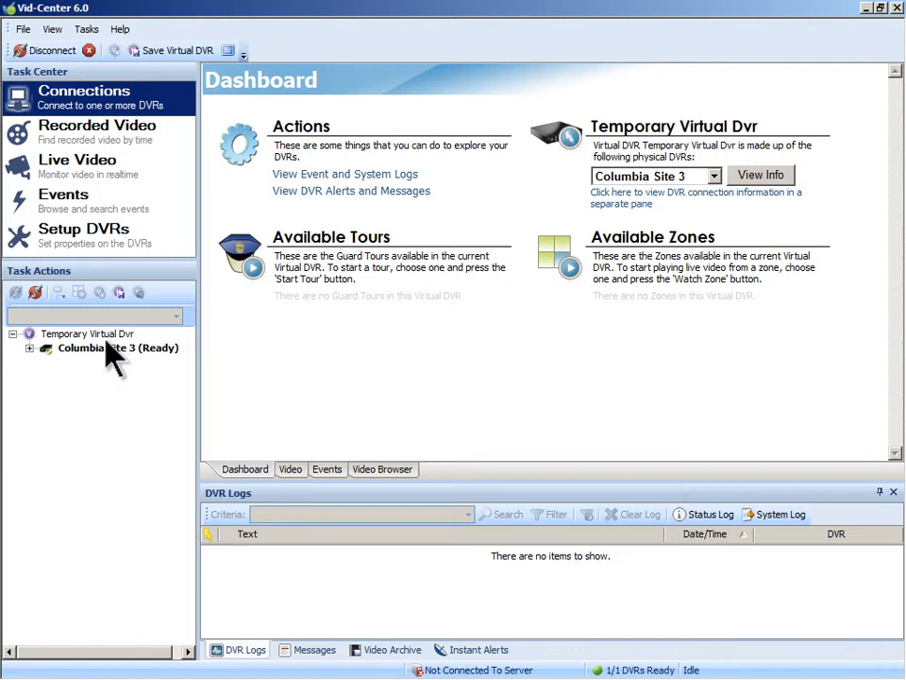
Disconnect from the temporary virtual DVR and expand the Colorado Branches and Maryland Branches folders.
click(97, 335)
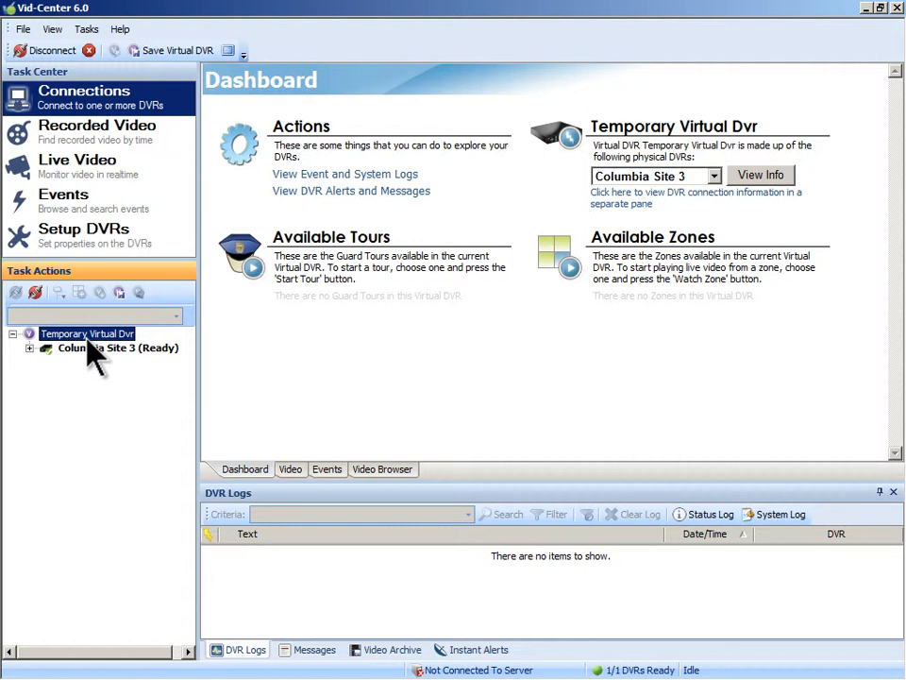
click(35, 292)
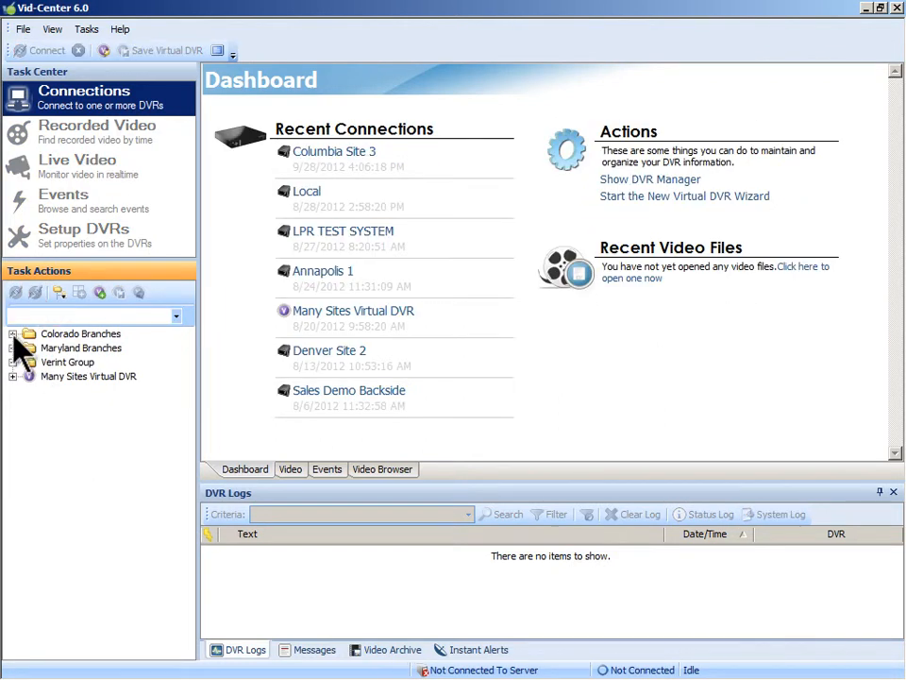
click(12, 333)
click(12, 362)
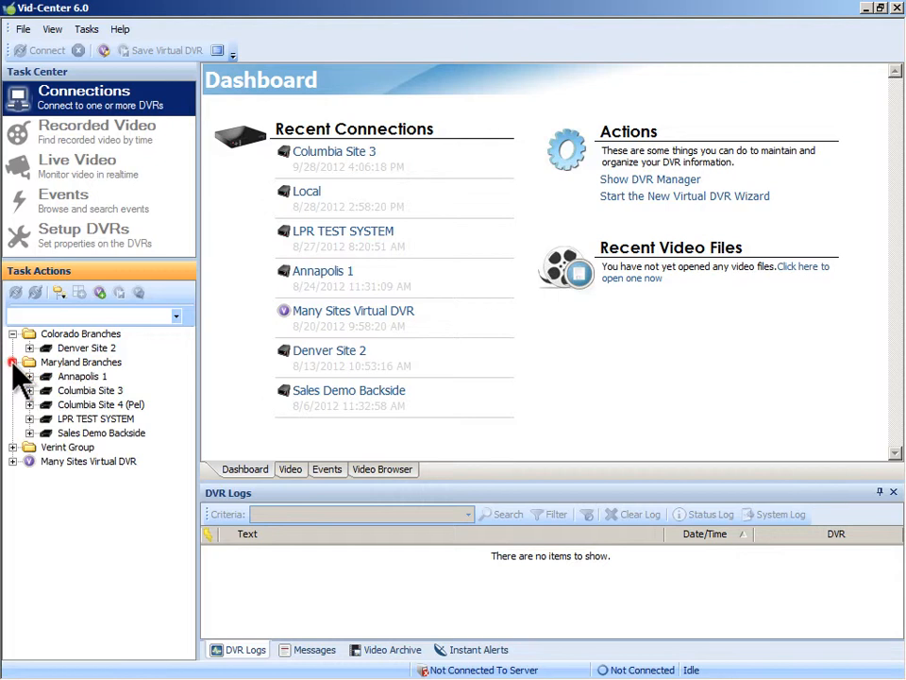
Connect to Denver Site 2 and Columbia Site 3 together, entering the login password.
click(87, 347)
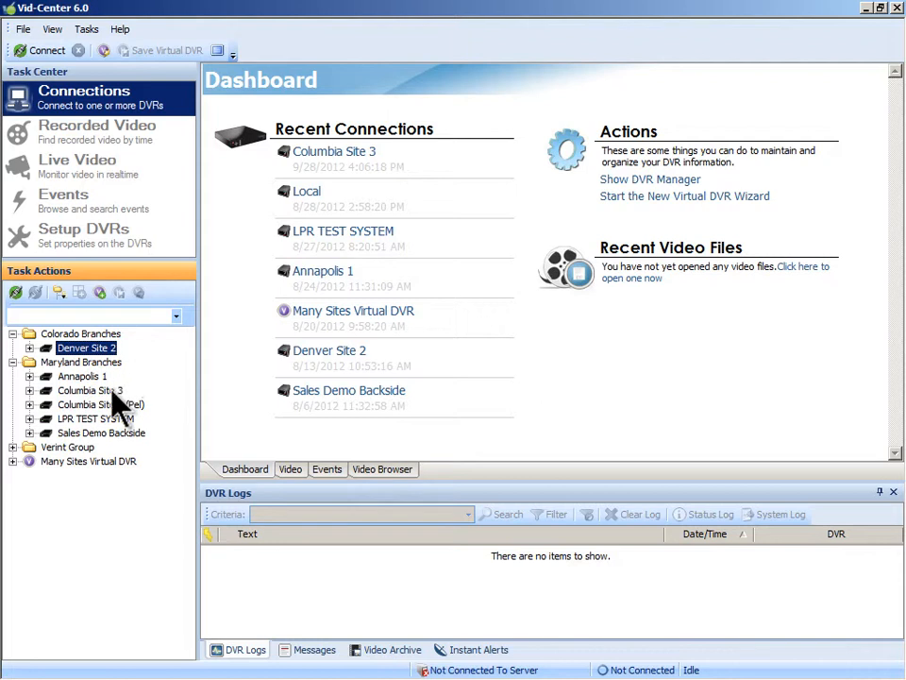
click(112, 390)
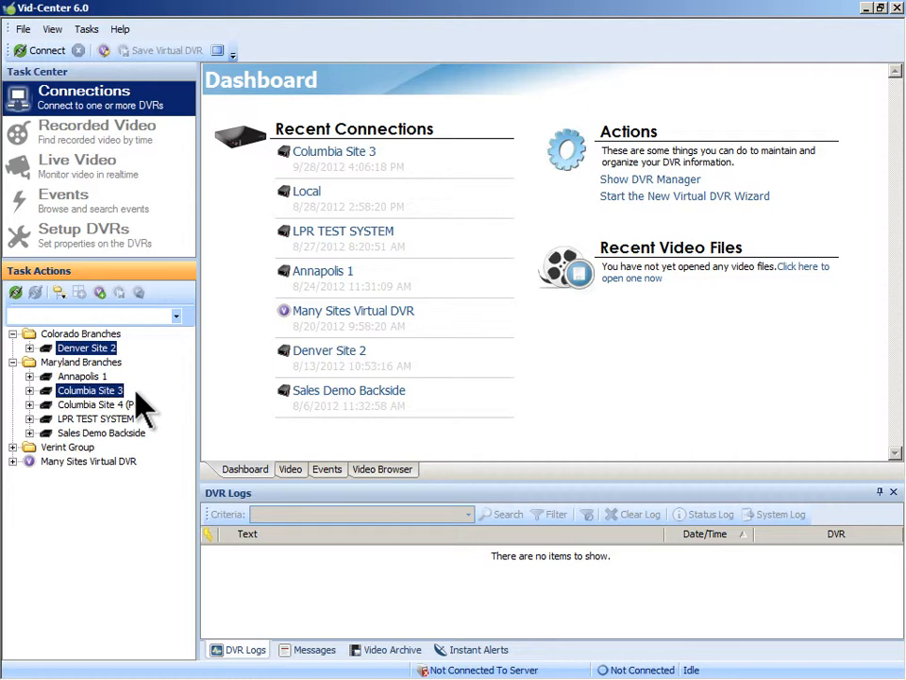
right_click(114, 393)
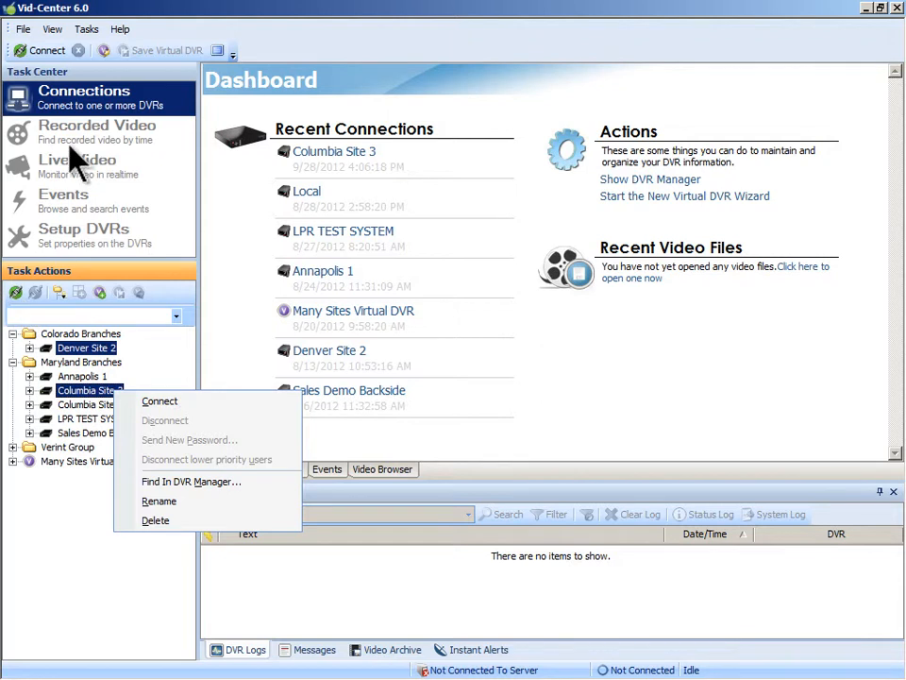
click(48, 53)
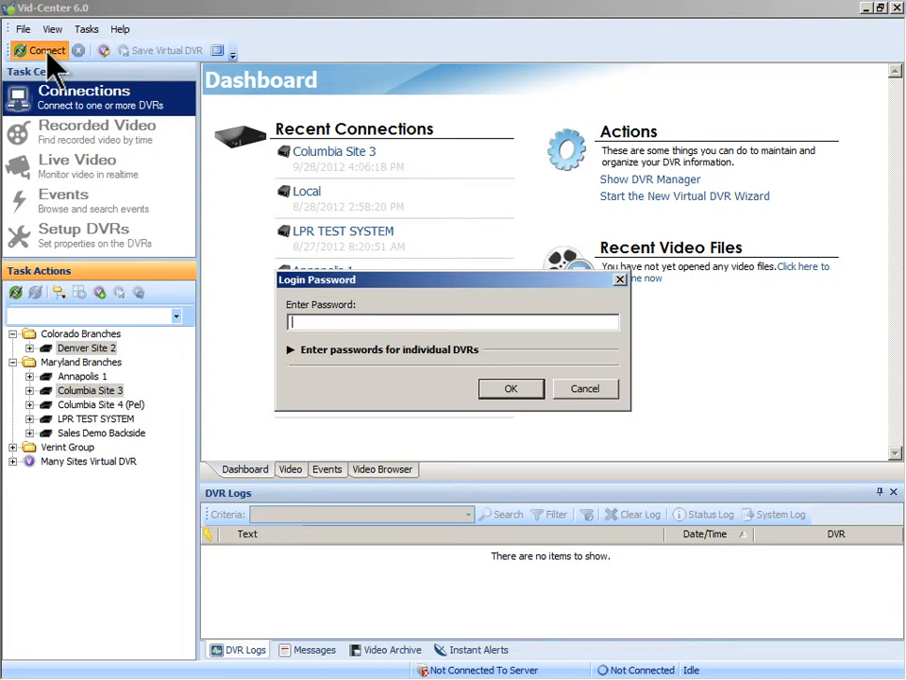
text(••••••)
key(Return)
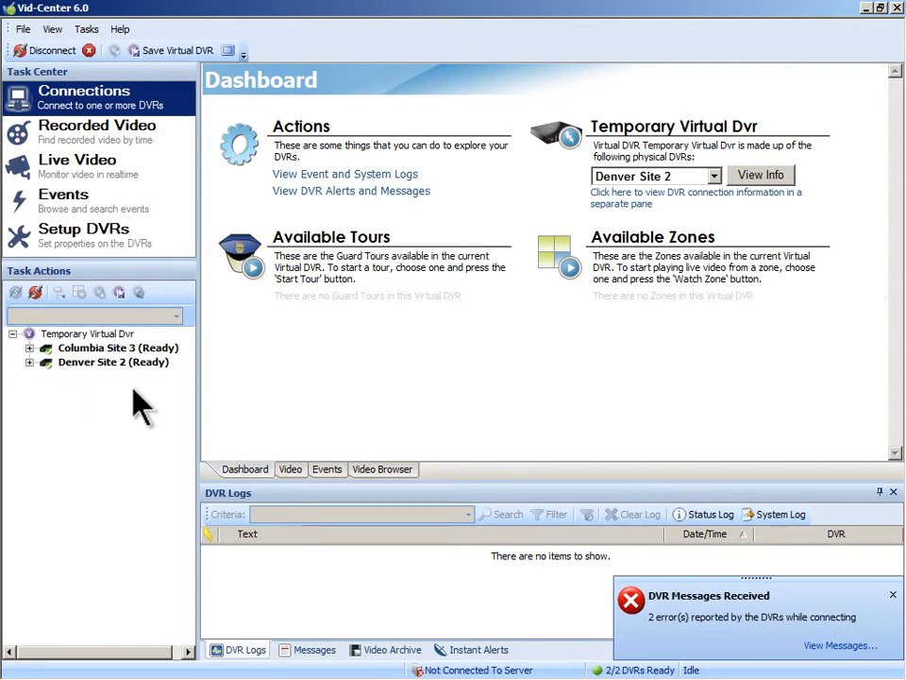
In Live Video mode, add Columbia Site 3's Hallway (Verint S5003) and Parking Lot 1 (Verint S5020) cameras to the view.
click(91, 333)
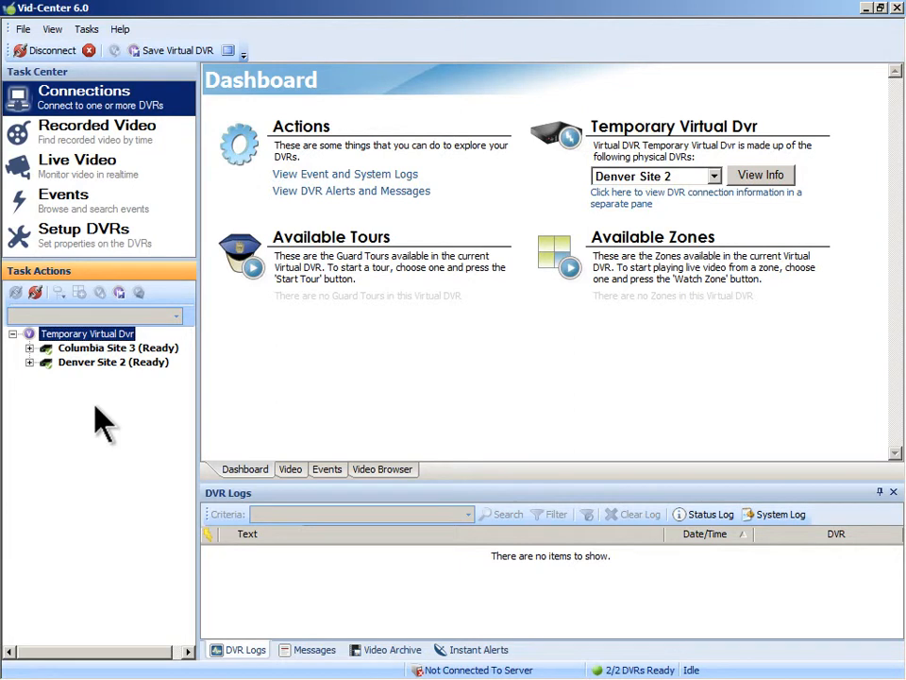
click(98, 162)
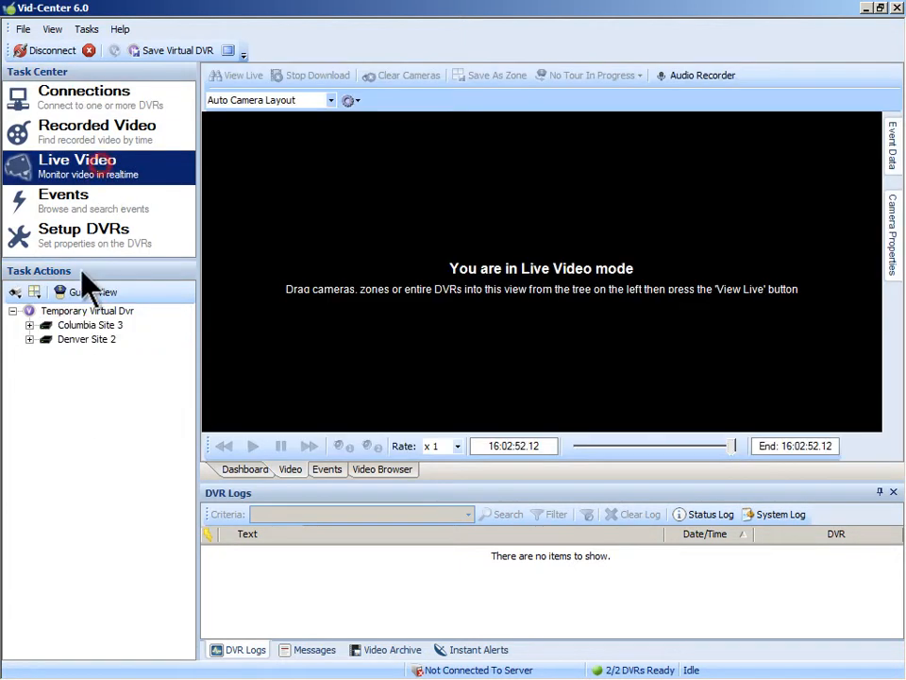
click(30, 326)
drag(99, 327, 253, 360)
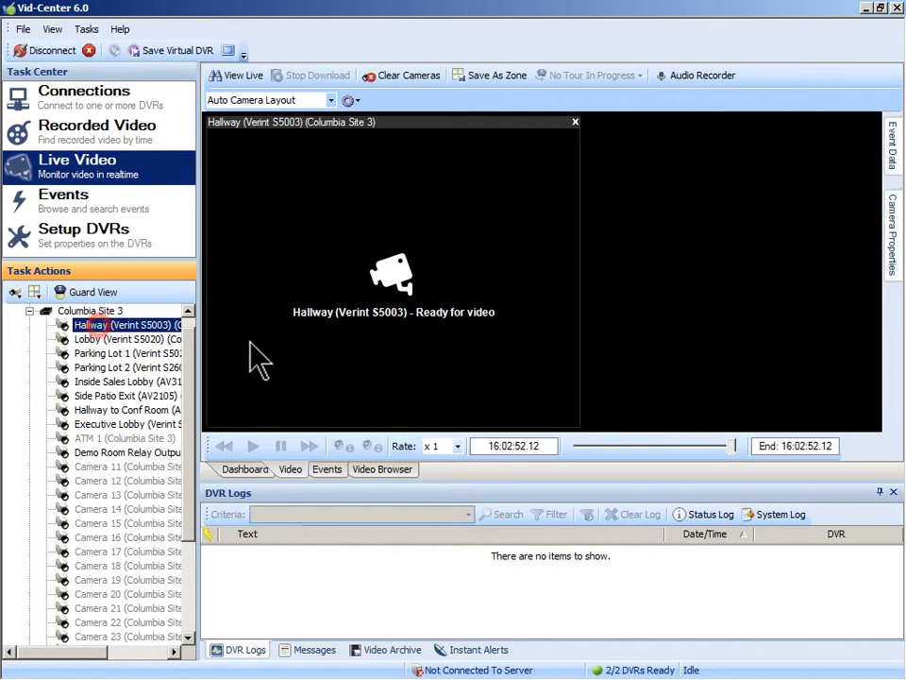
click(148, 353)
double_click(149, 353)
click(30, 310)
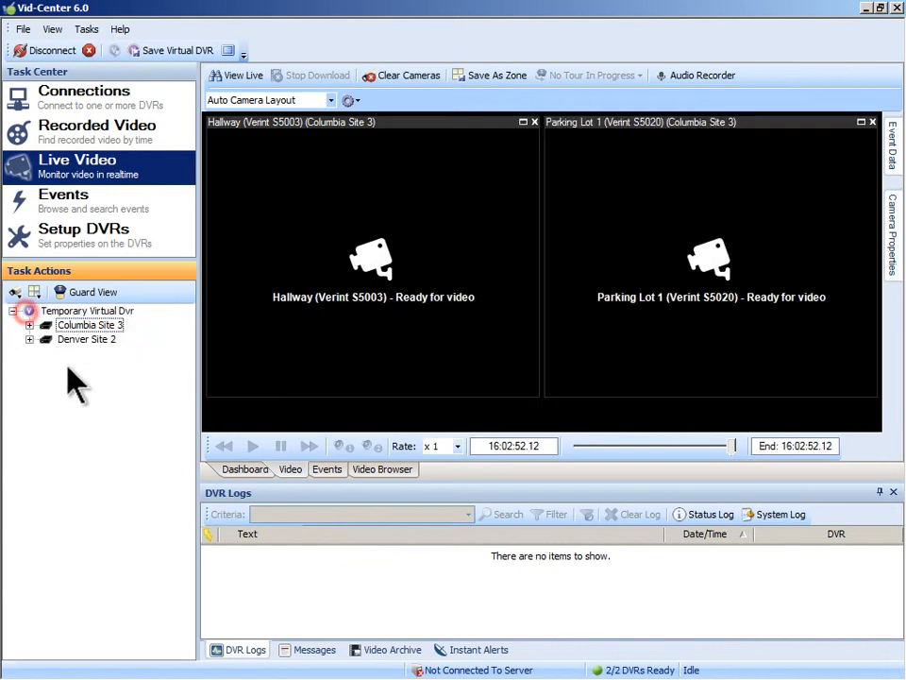
Add Denver Site 2's Reception - analog and Parking Lot - analog cameras and start viewing live video.
click(29, 339)
drag(97, 367, 299, 208)
click(161, 396)
click(230, 75)
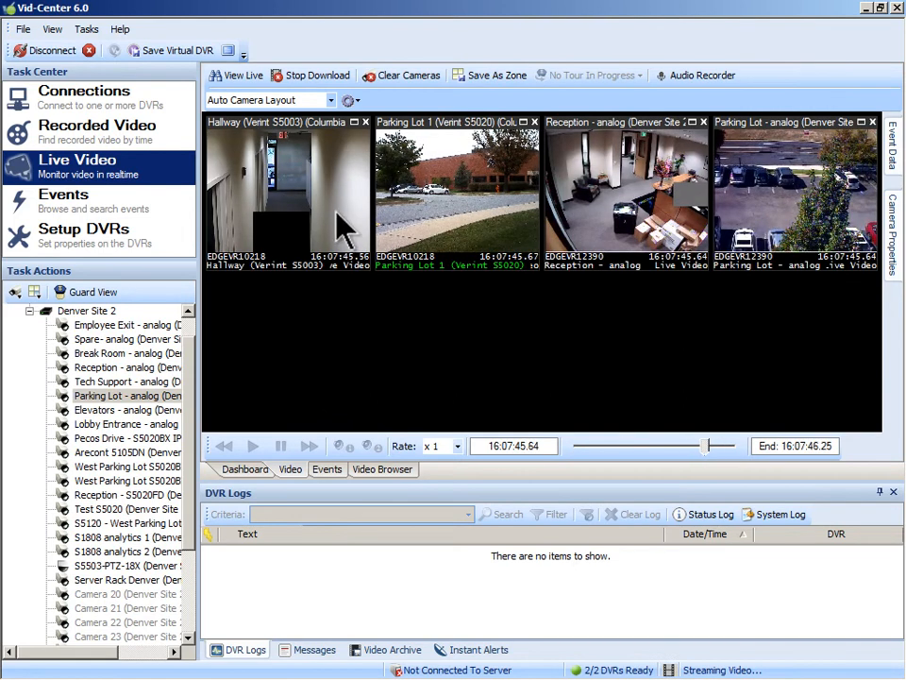
Stop the live video and clear its cameras, switching to Recorded Video mode.
click(315, 75)
click(383, 75)
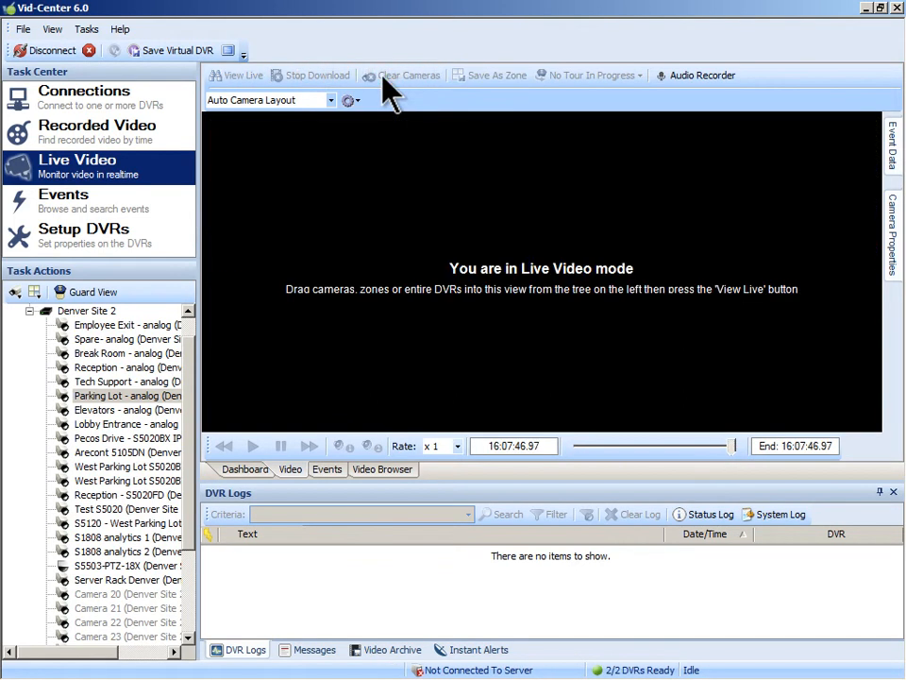
click(111, 144)
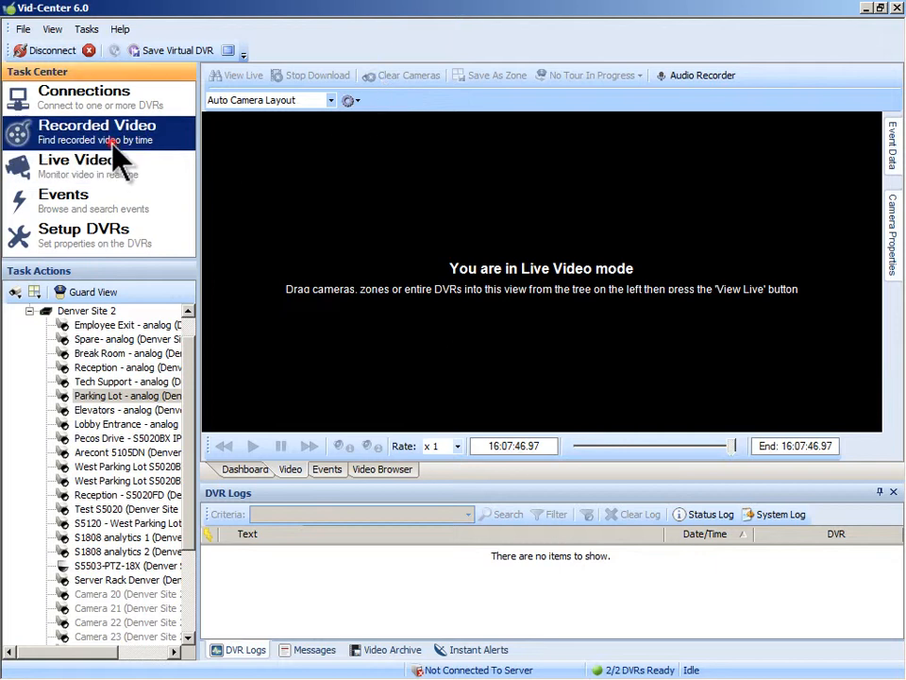
Choose a custom camera view with Hallway (Verint S5003), Parking Lot 1 (Verint S5020), Tech Support - analog and Elevators - analog.
click(71, 295)
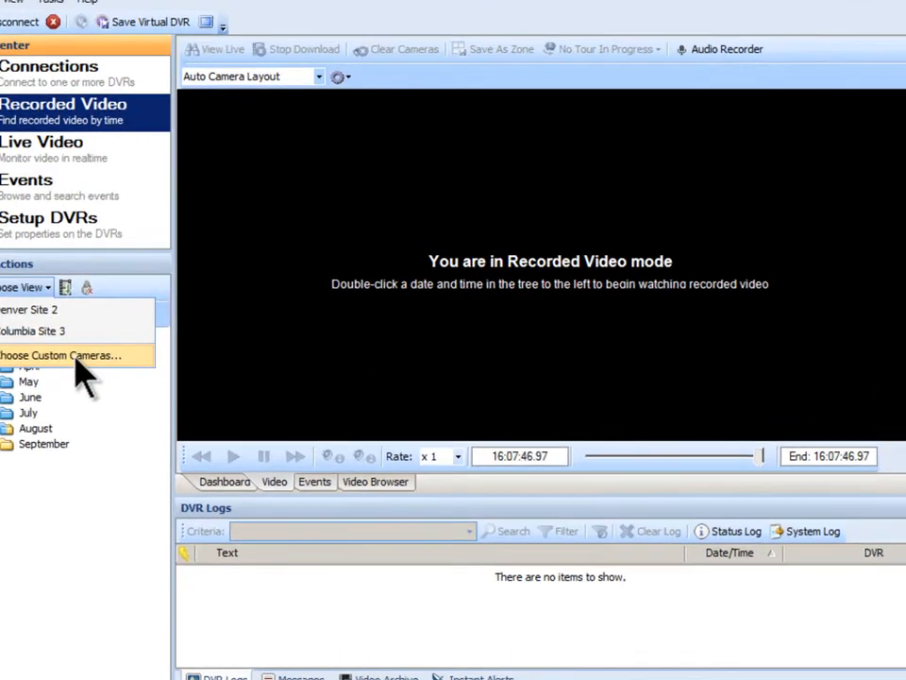
click(110, 356)
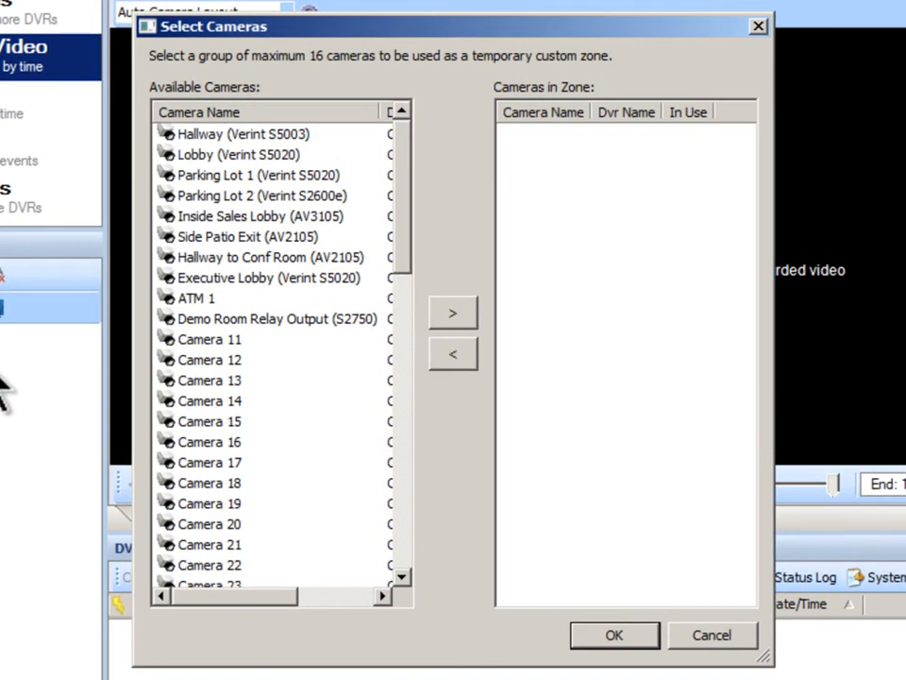
double_click(261, 134)
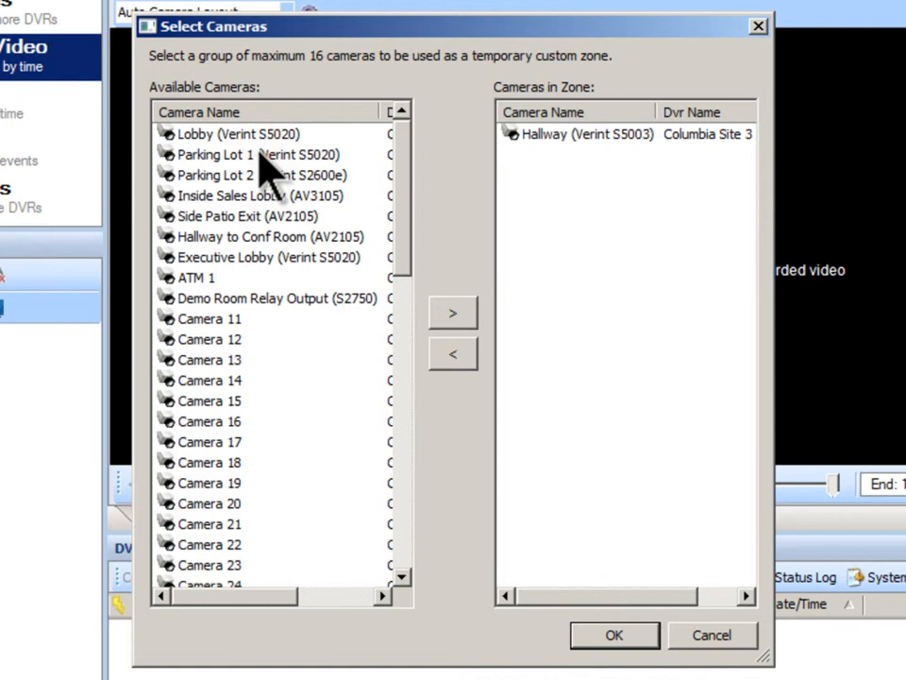
double_click(264, 154)
drag(405, 178, 396, 370)
double_click(217, 378)
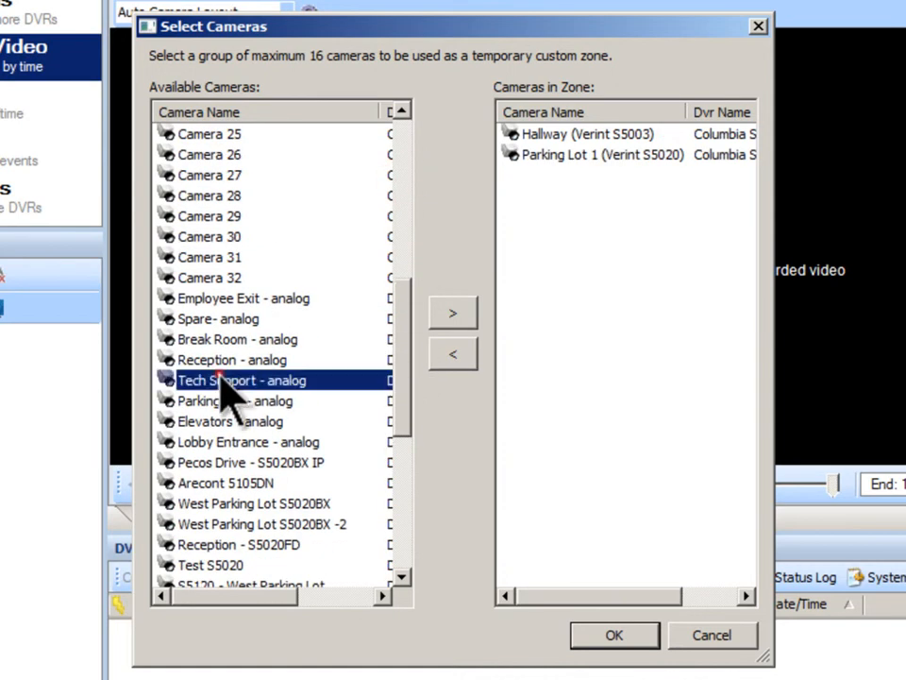
double_click(172, 400)
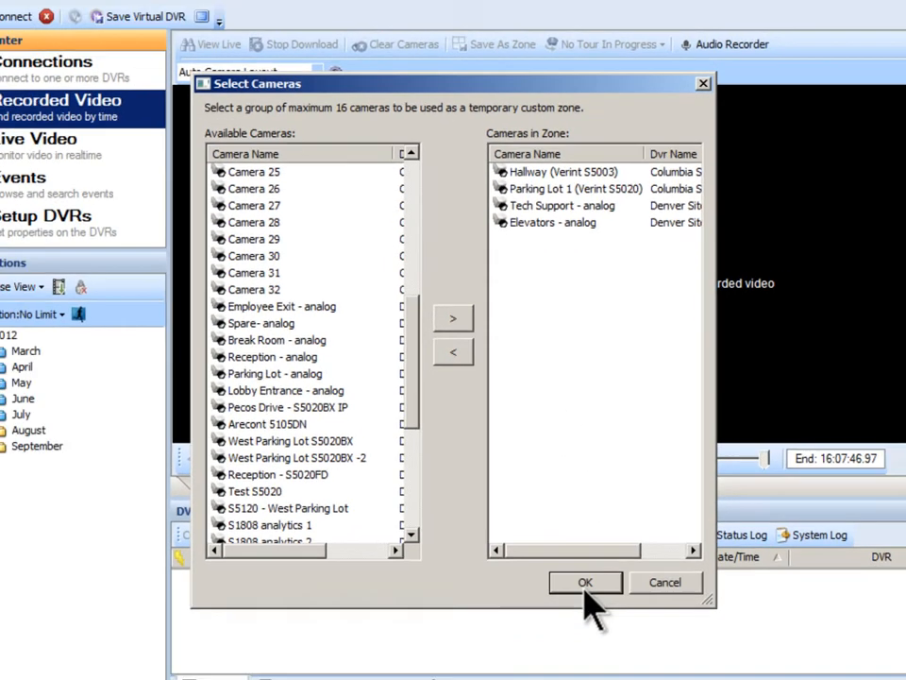
click(614, 633)
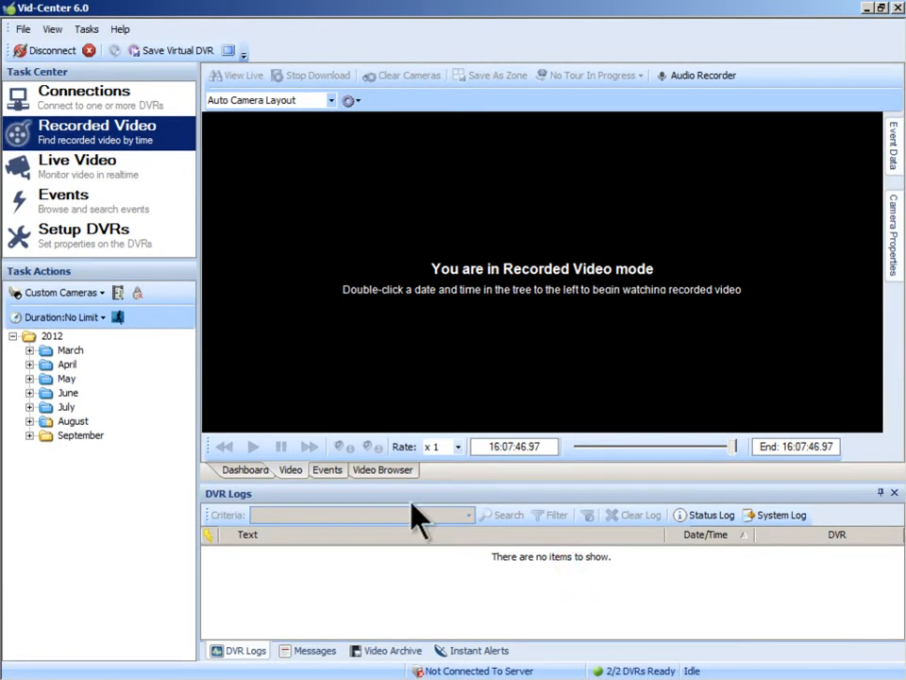
Play the recorded video from 9/28/2012 at 09:00 for the custom cameras.
click(30, 435)
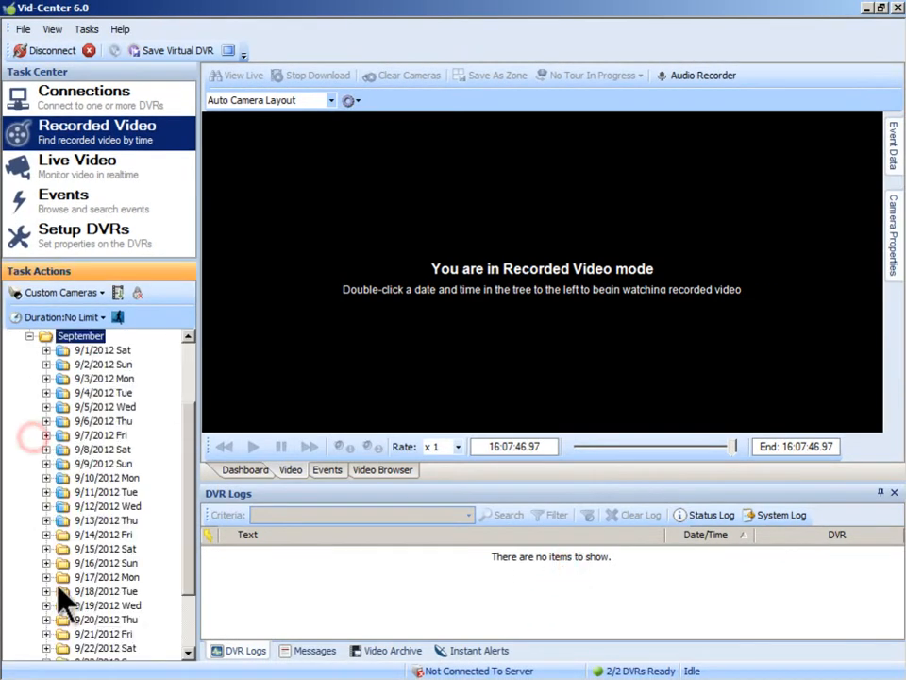
scroll(104, 604, down, 2)
click(47, 647)
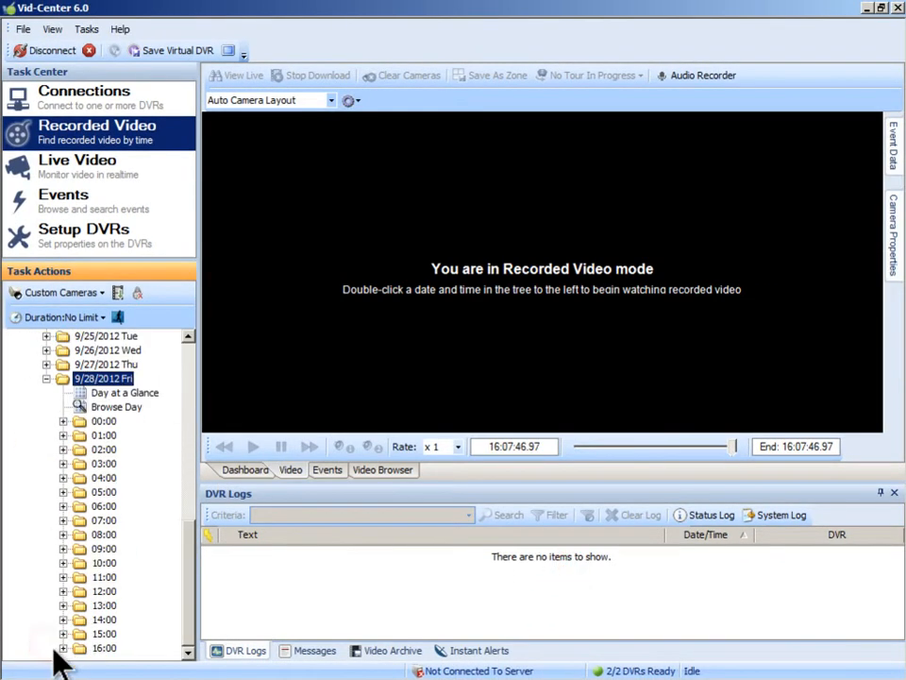
click(62, 548)
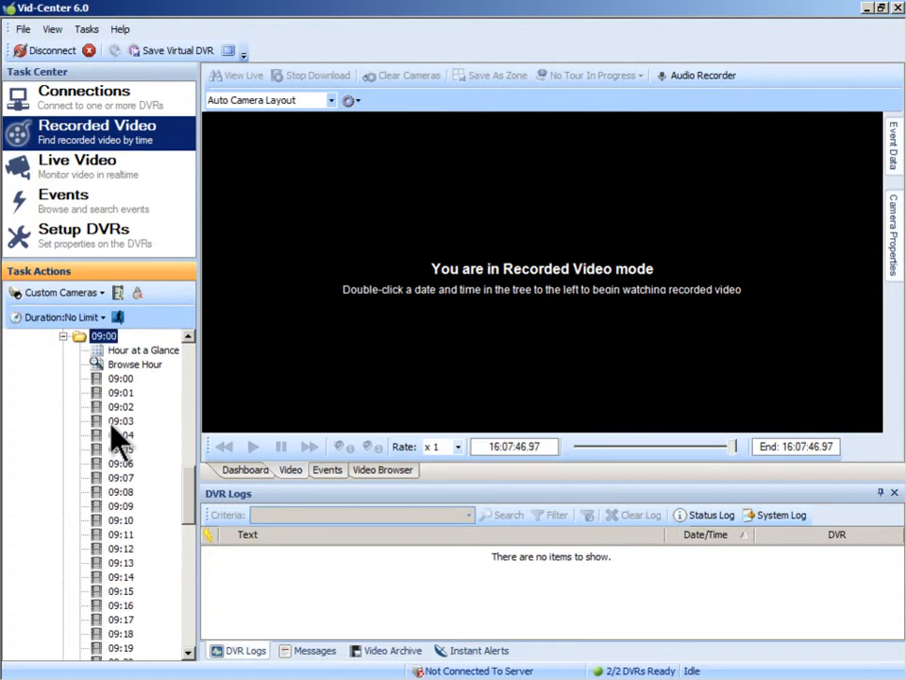
click(116, 378)
double_click(118, 379)
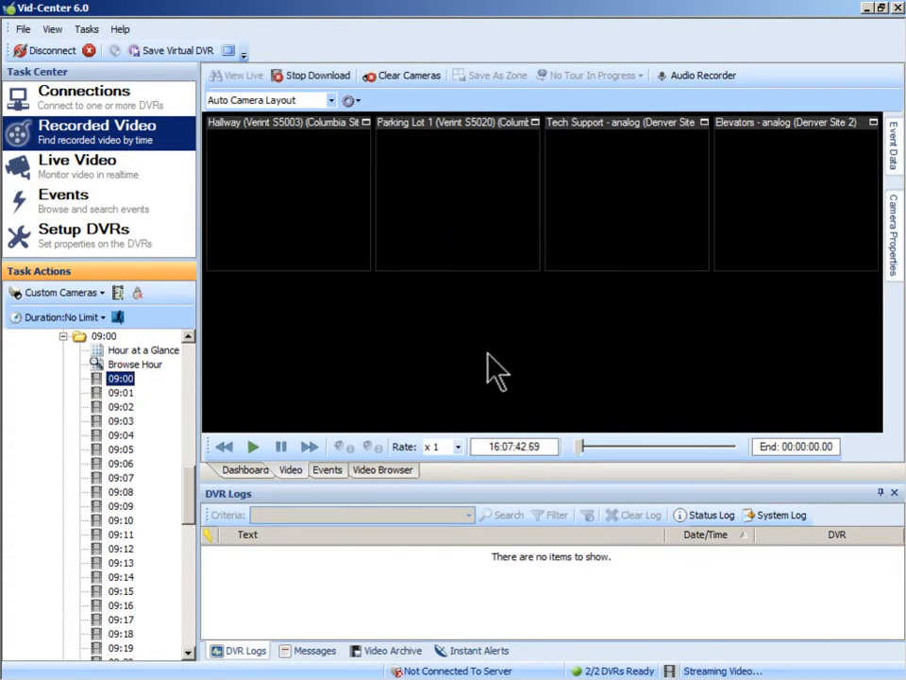
Stop the recorded video, clear its cameras and return to Connections mode.
click(318, 76)
click(388, 76)
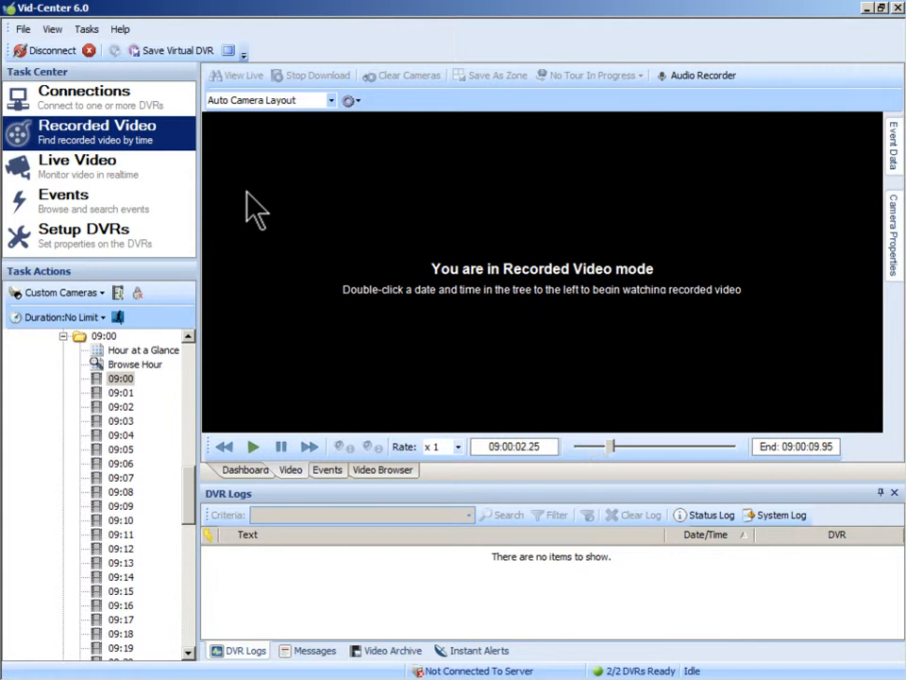
click(94, 101)
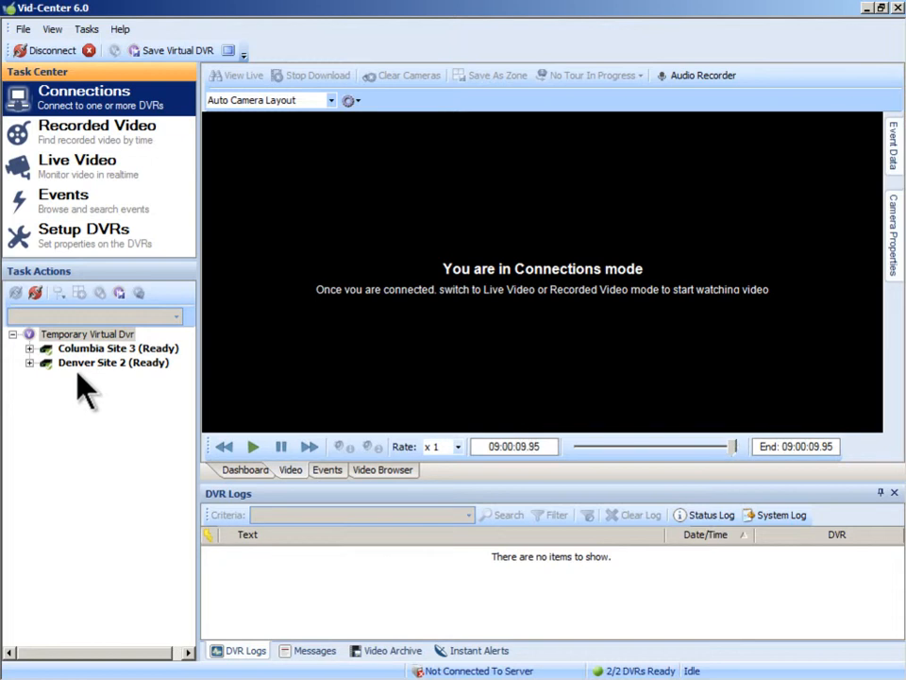
Save the temporary virtual DVR as "New V DVR" and disconnect from it.
click(77, 334)
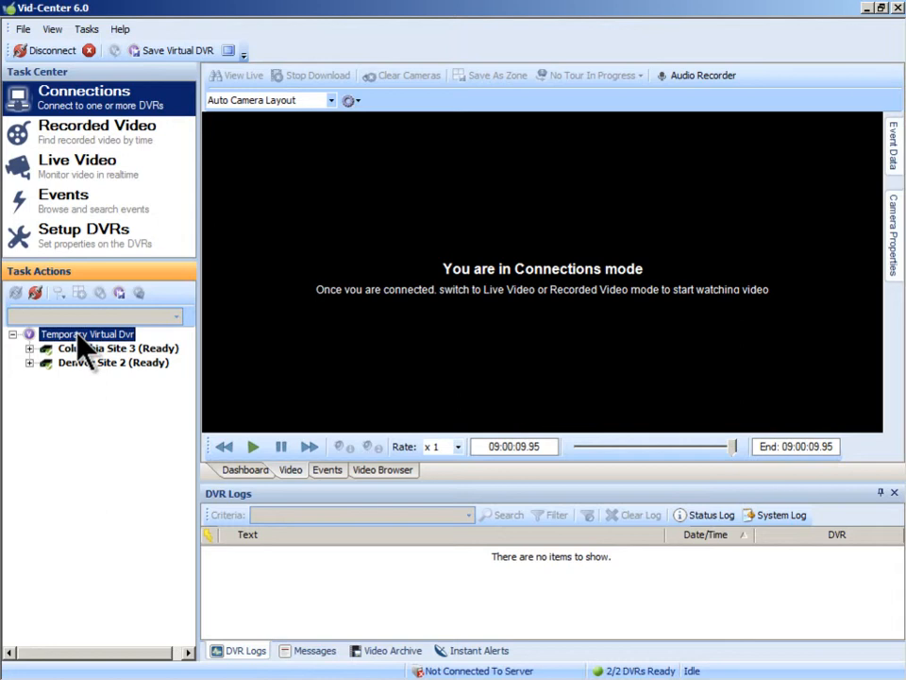
click(119, 293)
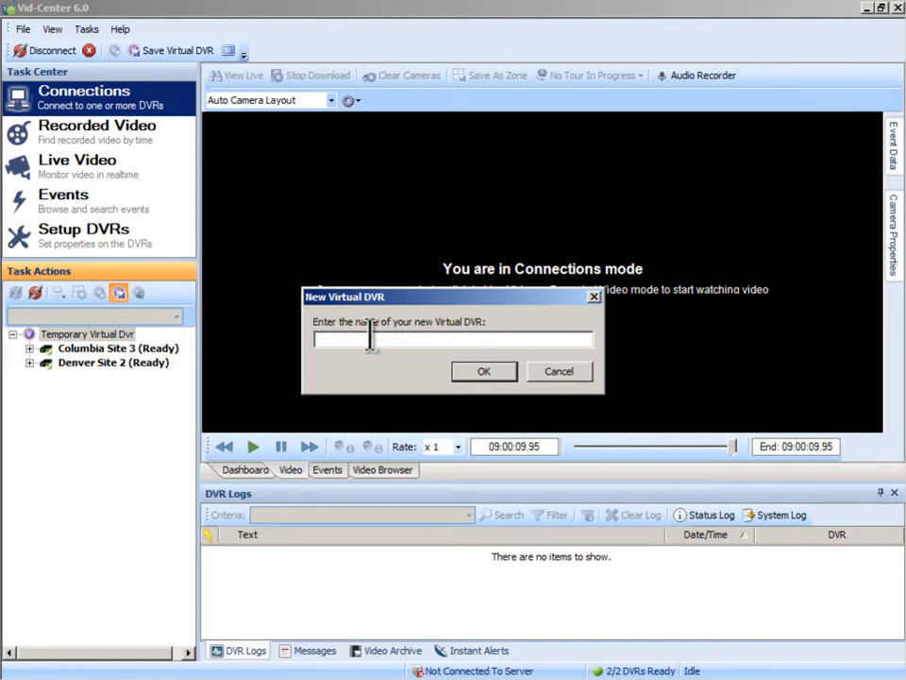
text(New V DVR)
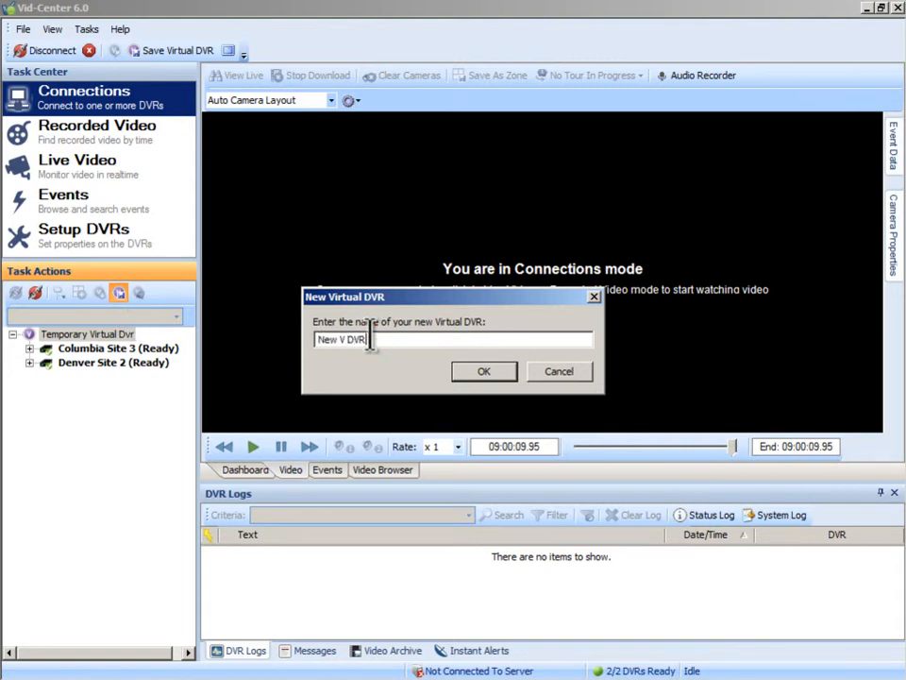
click(478, 378)
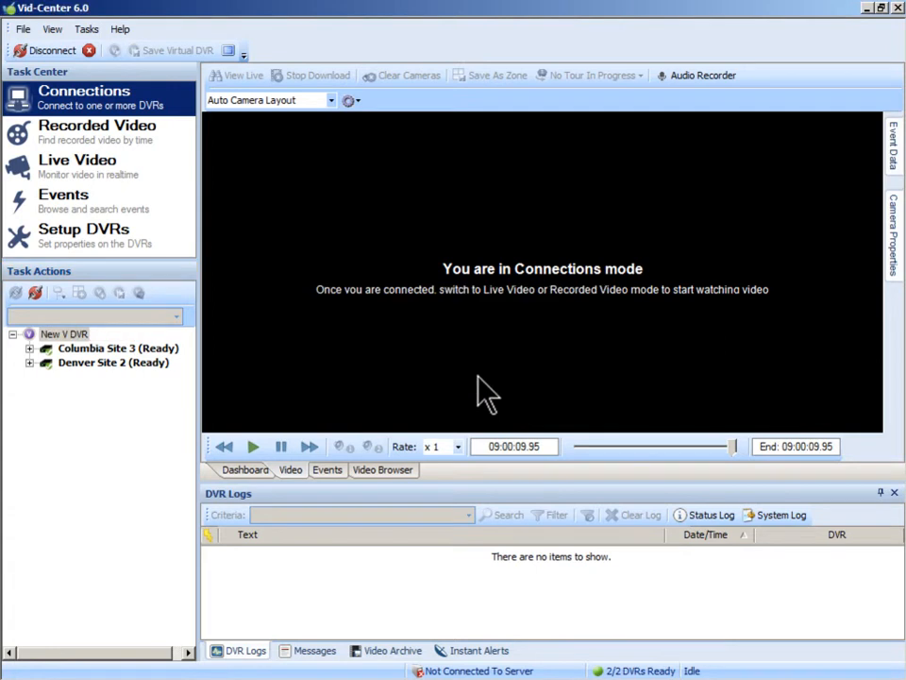
click(49, 51)
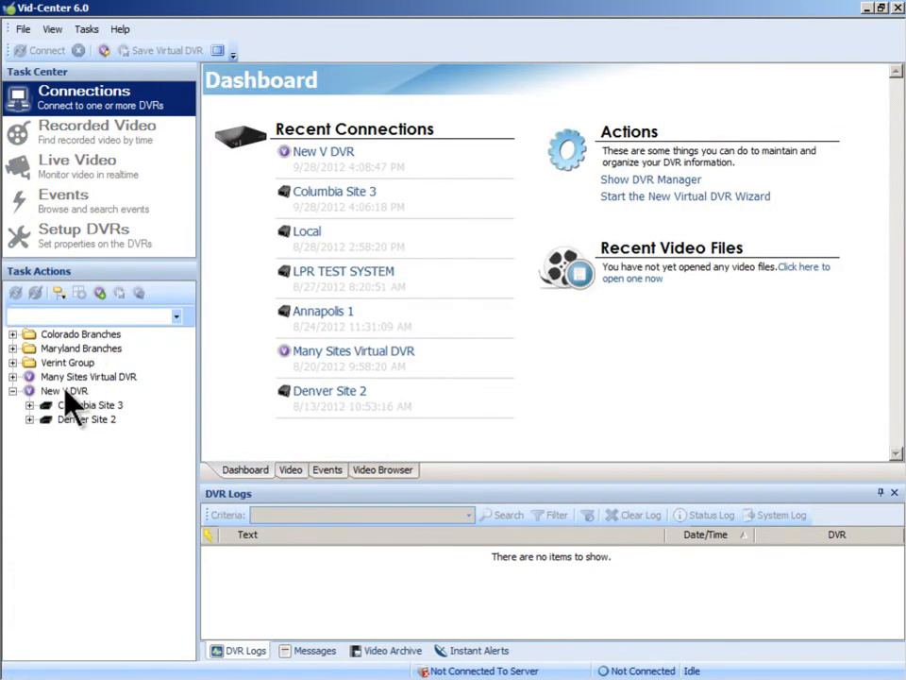
Create a new empty virtual DVR named "Another V Dvr".
click(64, 389)
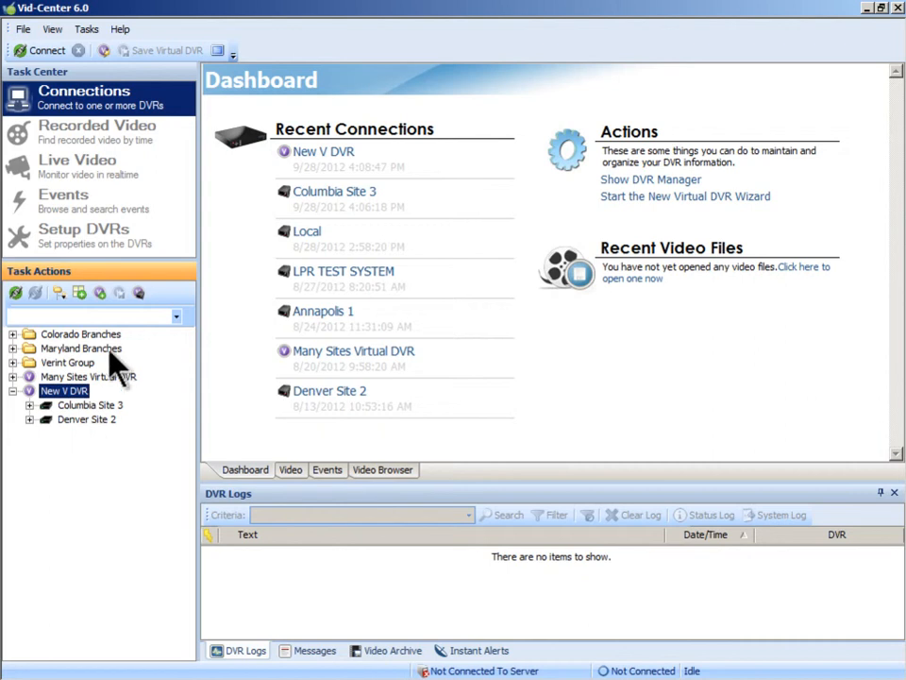
click(101, 293)
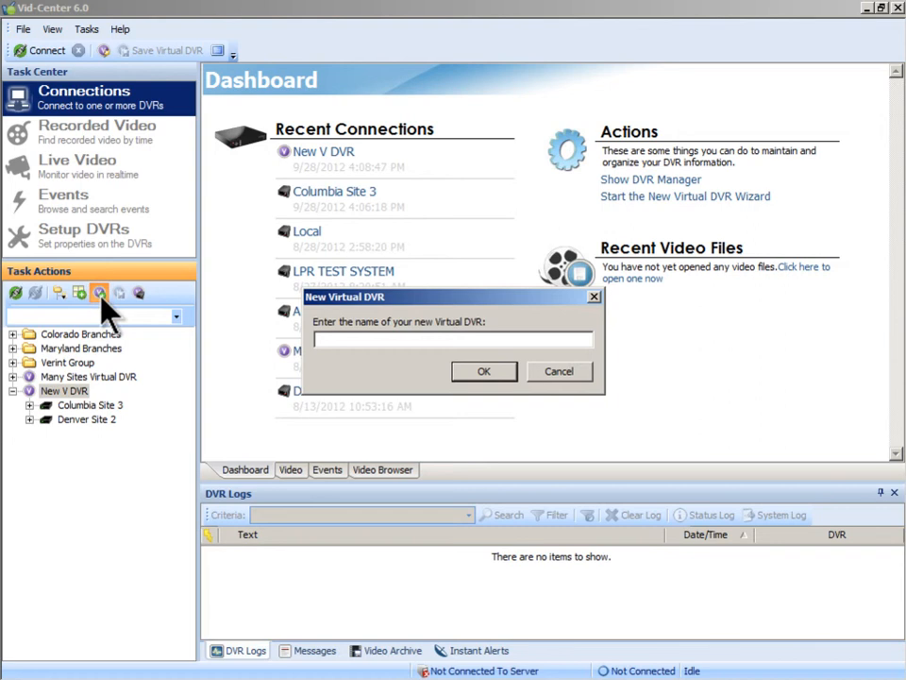
text(Another V Dvr)
click(459, 374)
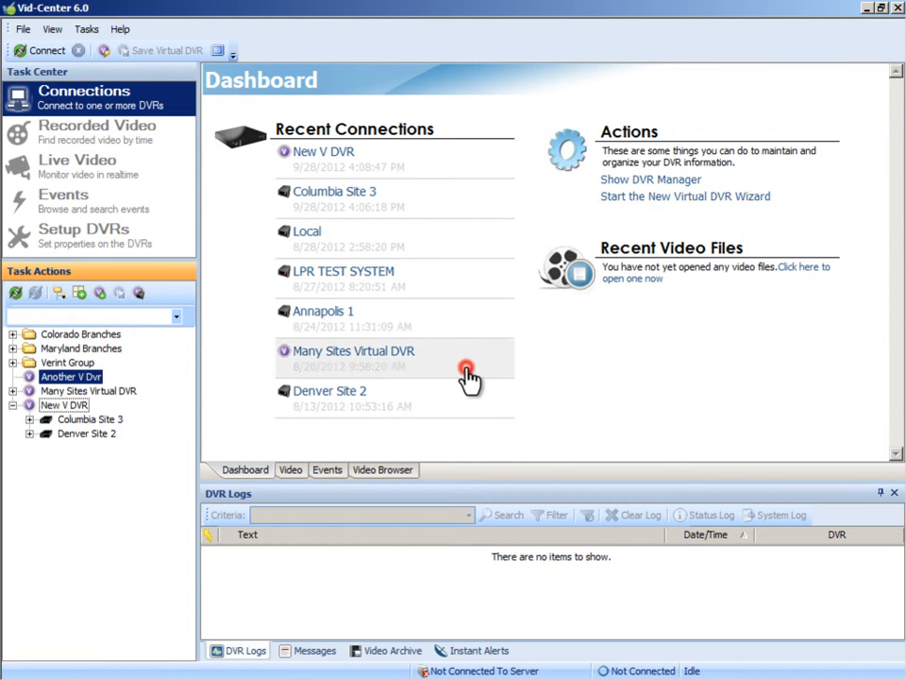
Add the Columbia Site 3 and Denver Site 2 DVRs from New V DVR to the virtual DVR "Another V Dvr".
drag(99, 418, 64, 378)
drag(87, 433, 83, 376)
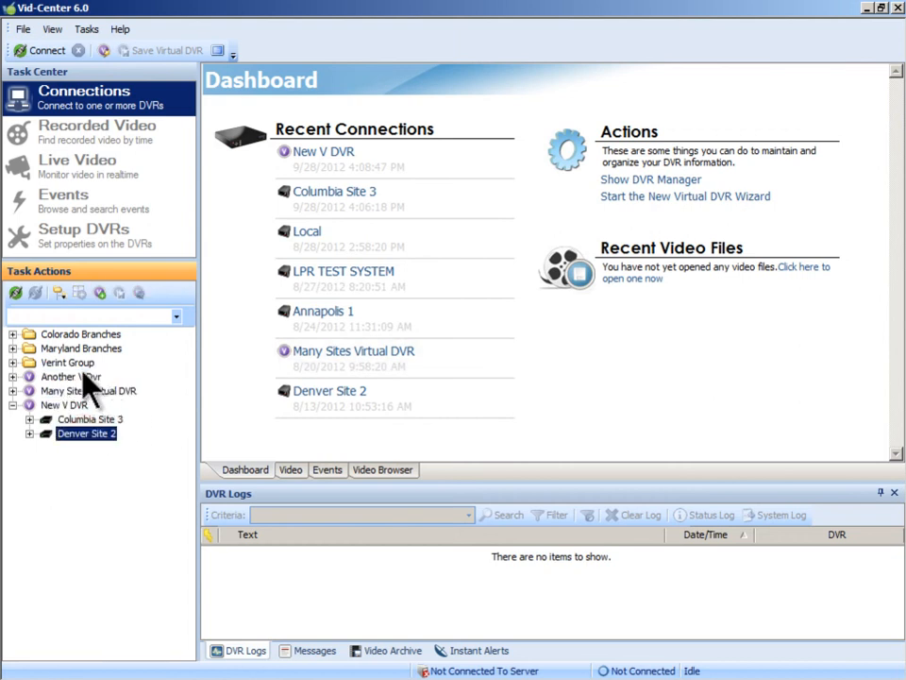
click(72, 375)
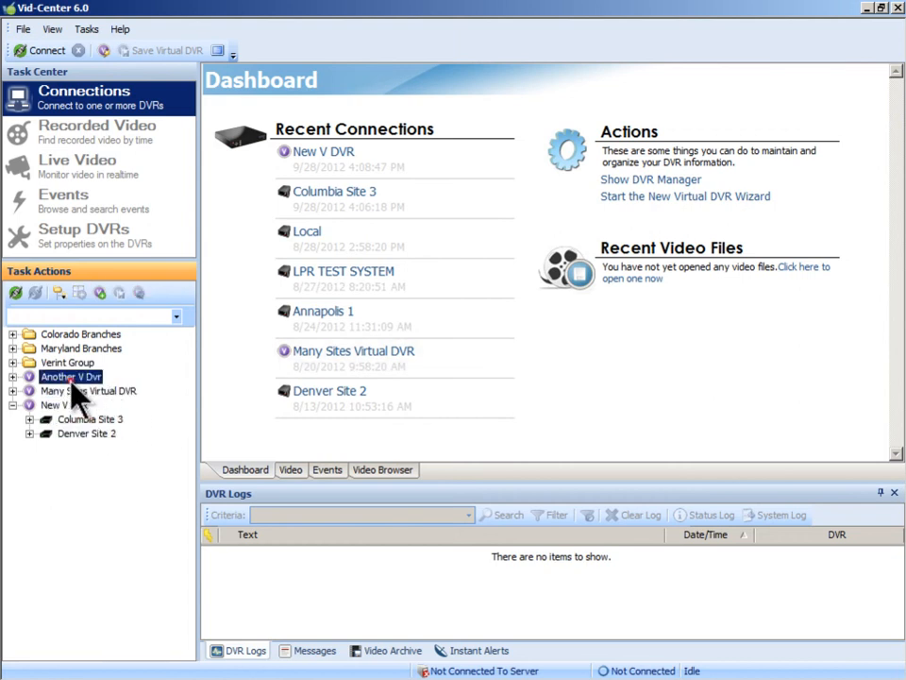
right_click(73, 377)
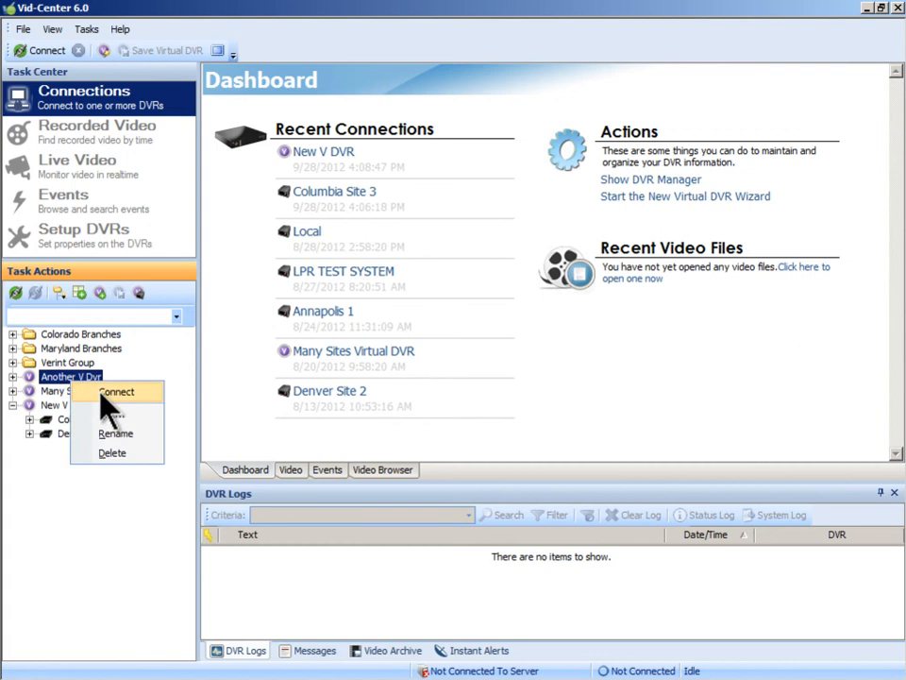
click(44, 498)
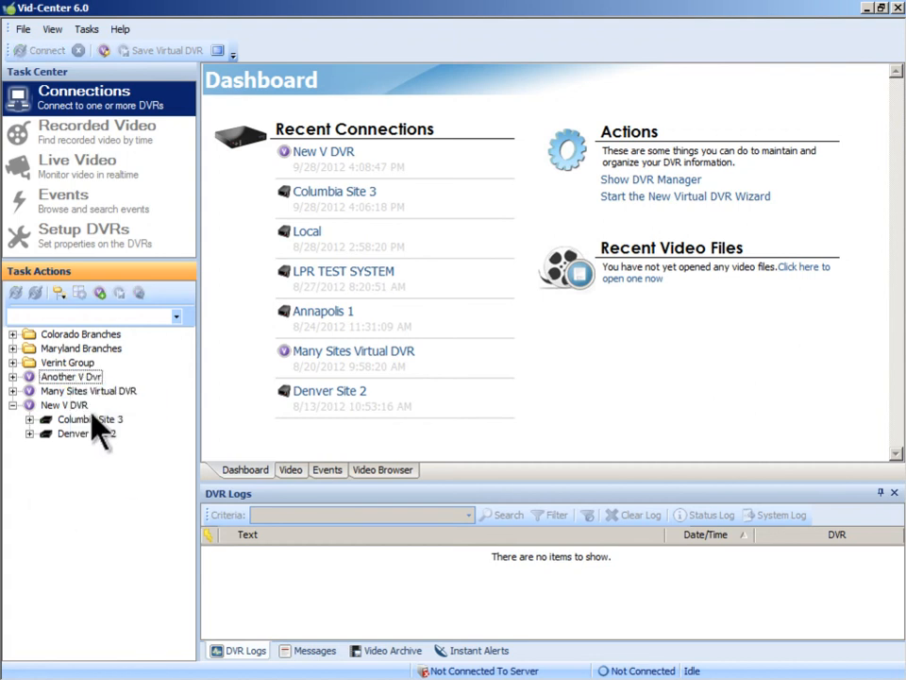
Connect to "Another V Dvr" using the individual DVR password entries, leaving the passwords for Columbia Site 3 and Denver Site 2 blank.
click(68, 377)
right_click(64, 377)
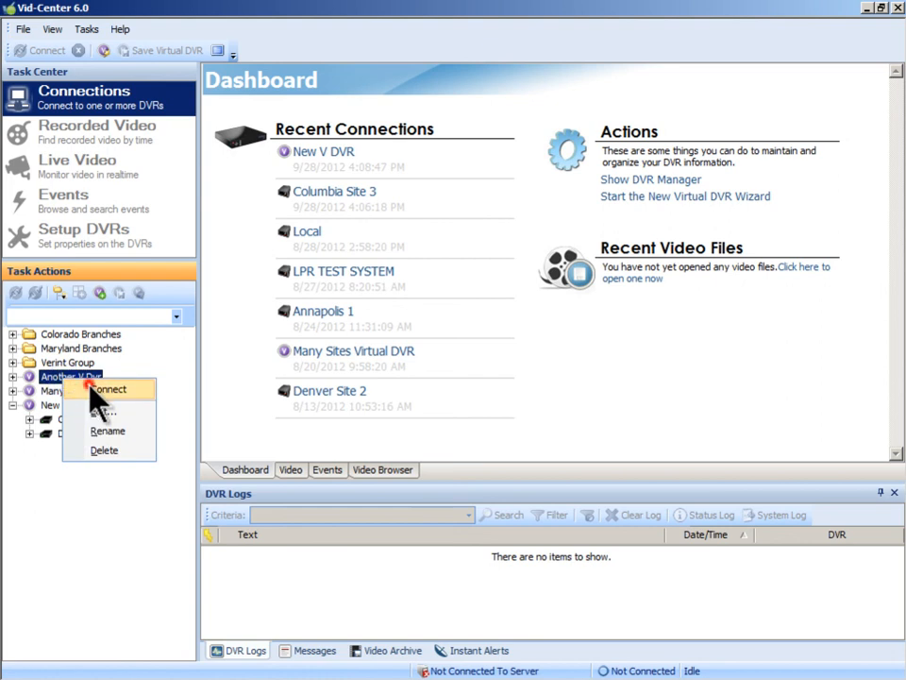
click(89, 387)
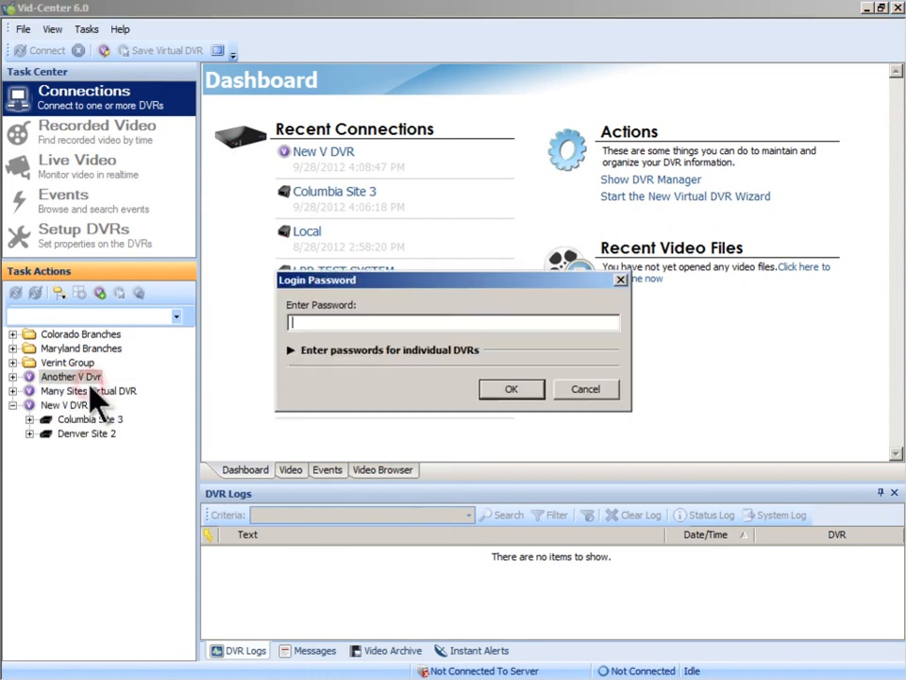
click(318, 321)
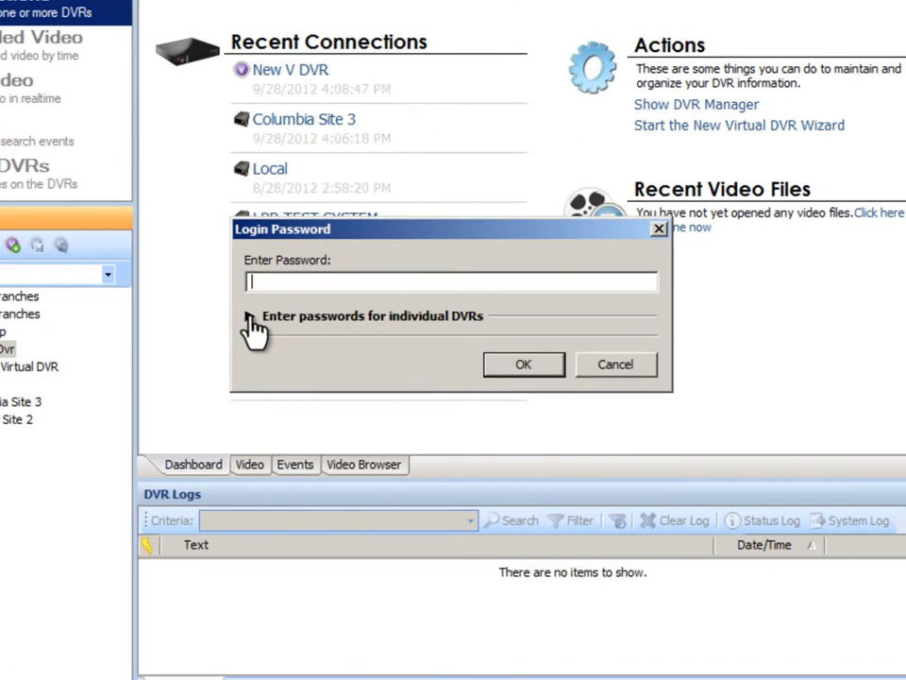
click(291, 349)
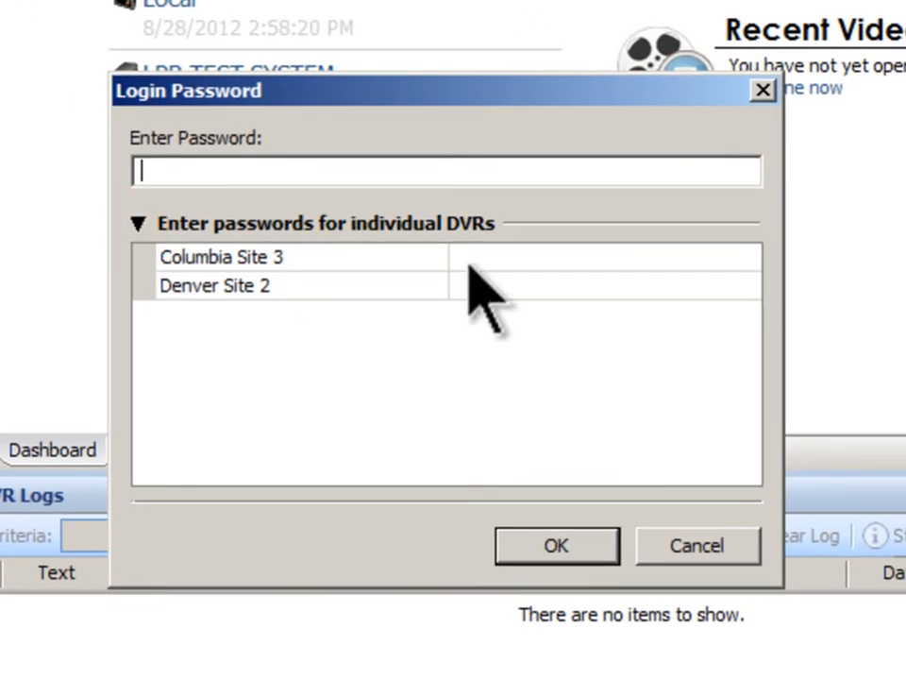
click(492, 262)
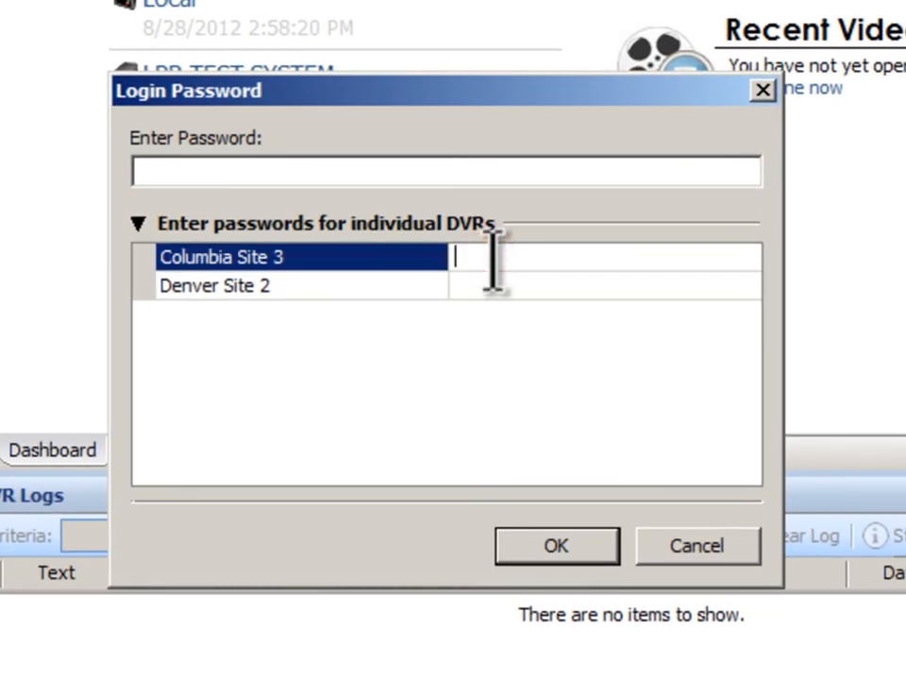
click(506, 283)
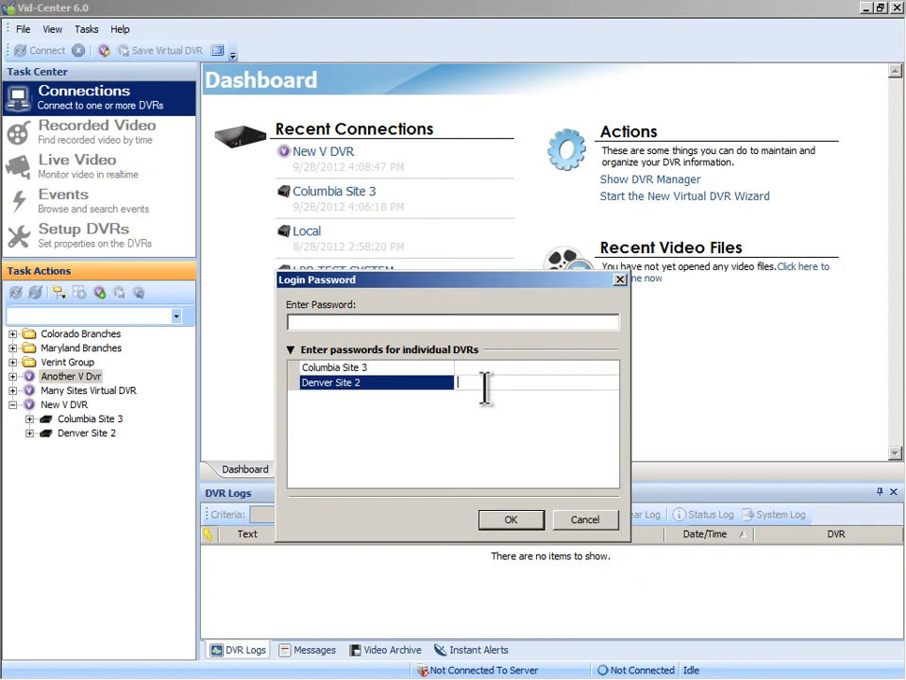
click(511, 519)
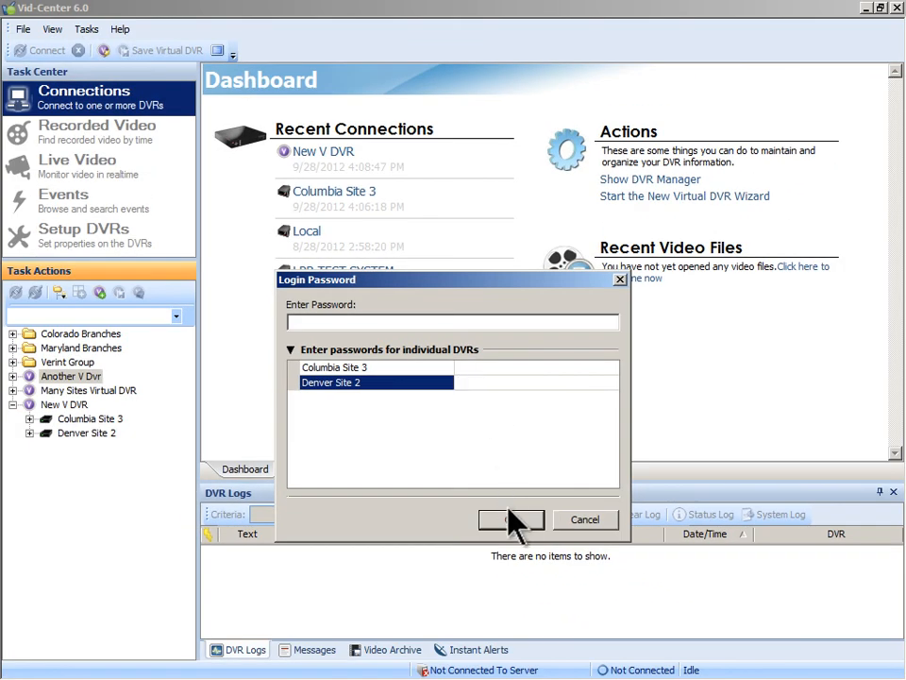